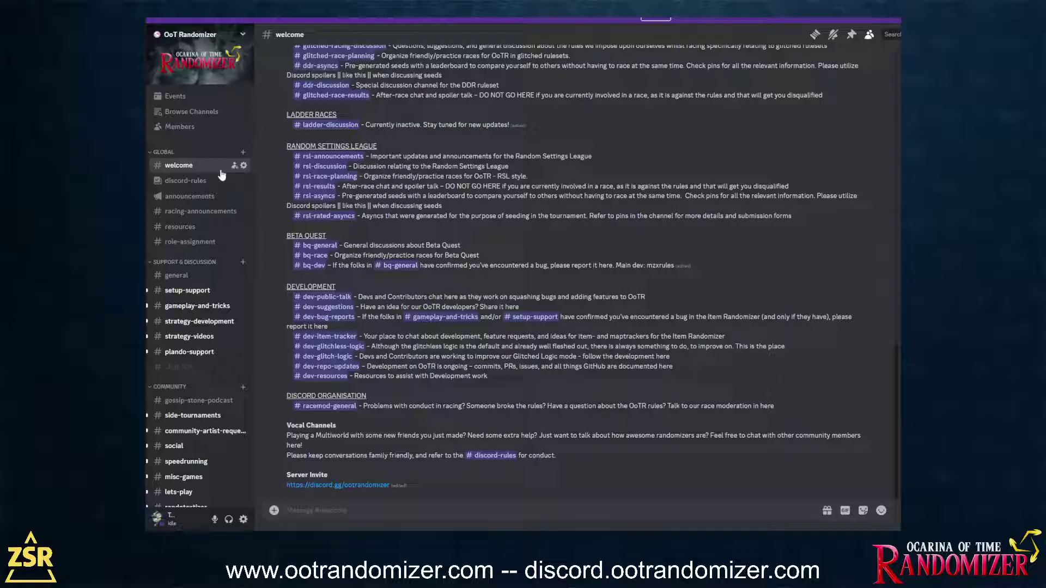
- Switch to the #resources channel and scroll through its posted setup links
scroll(502, 174, up, 10)
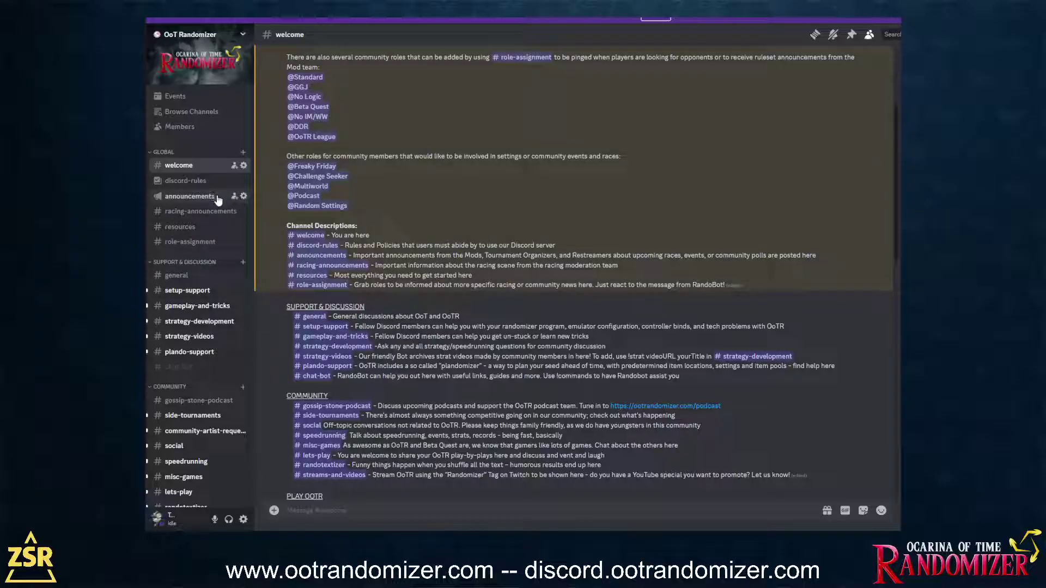
click(180, 227)
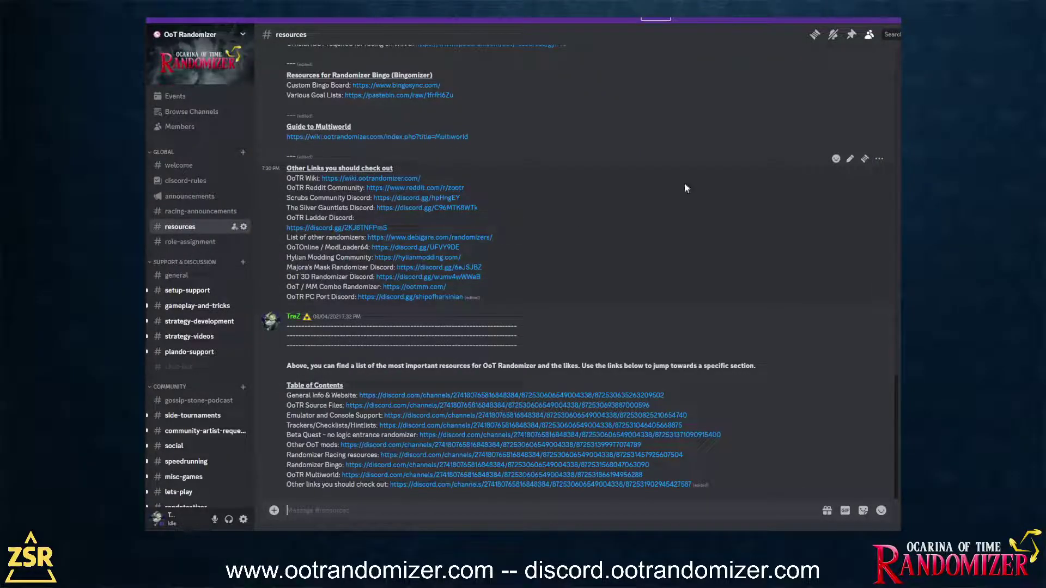
scroll(479, 207, up, 15)
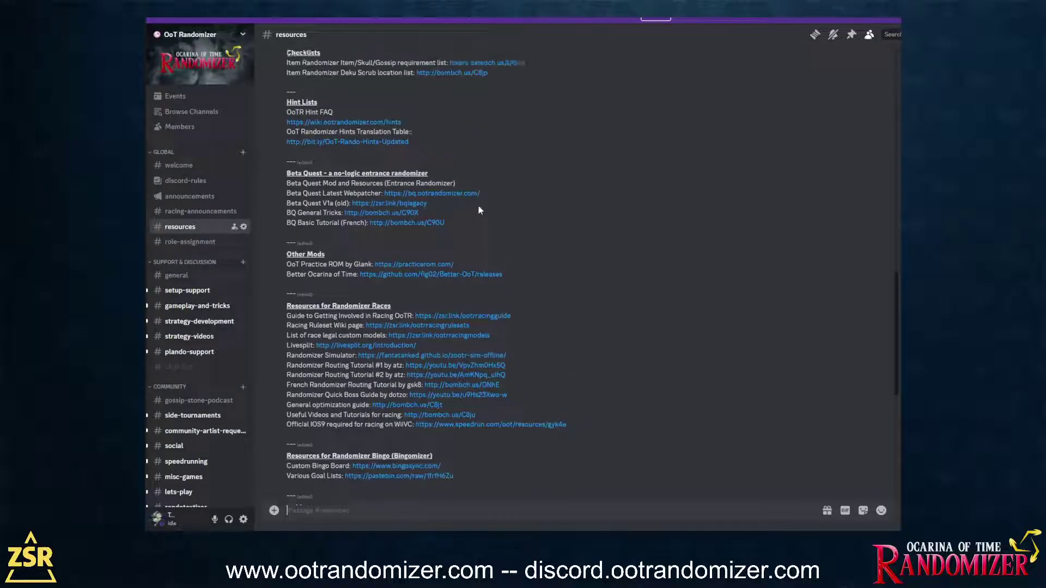
scroll(488, 222, up, 10)
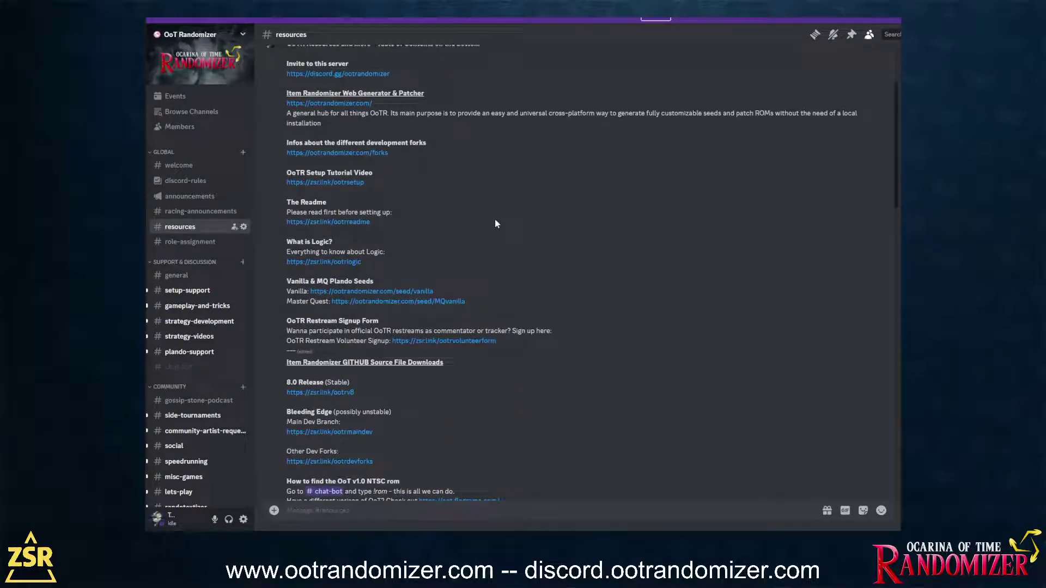
scroll(571, 209, down, 5)
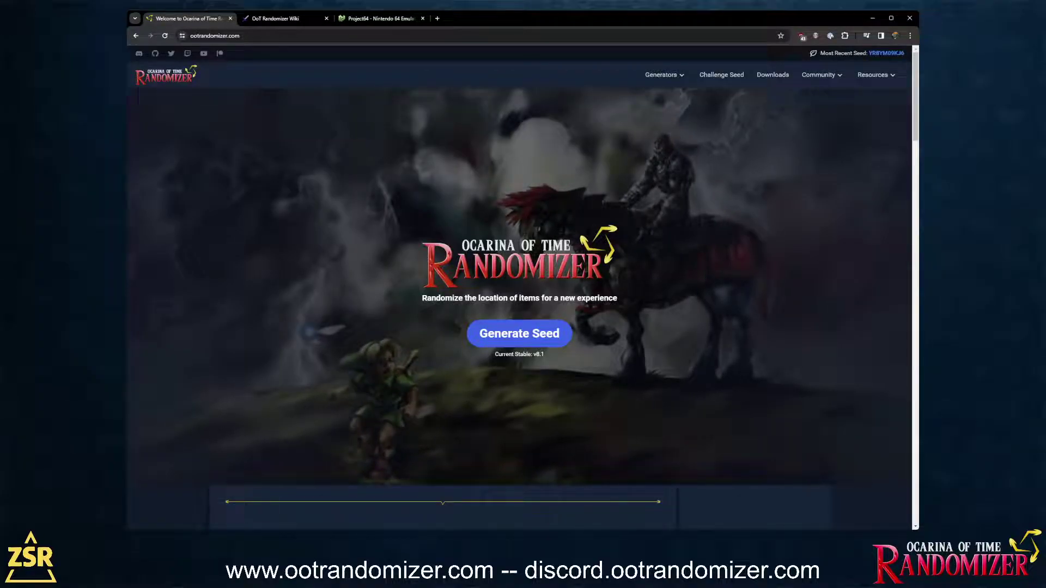
- Scroll down the ootrandomizer.com home page to the footer's seed statistics
scroll(680, 239, down, 5)
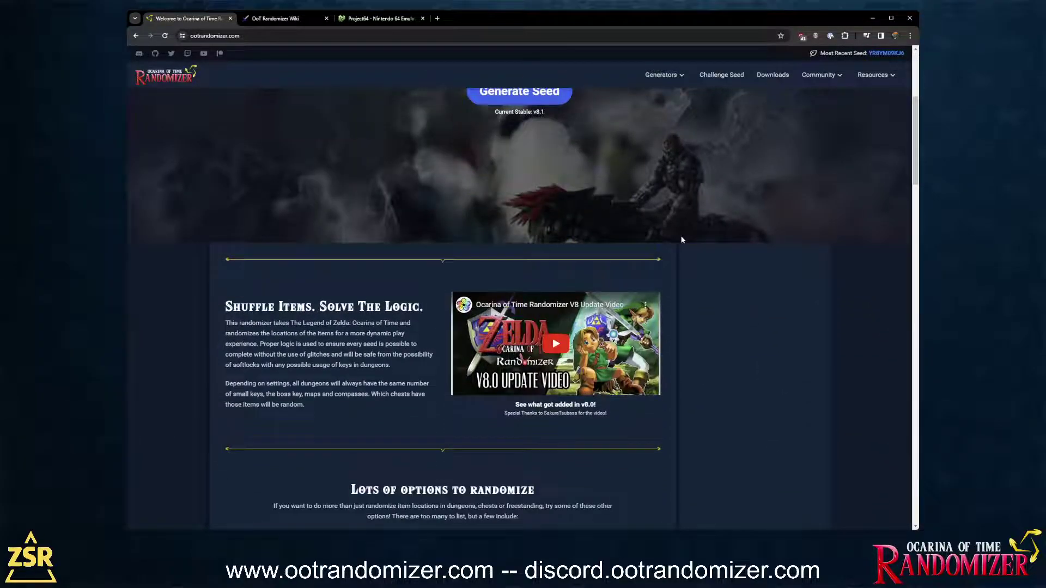
scroll(683, 239, down, 4)
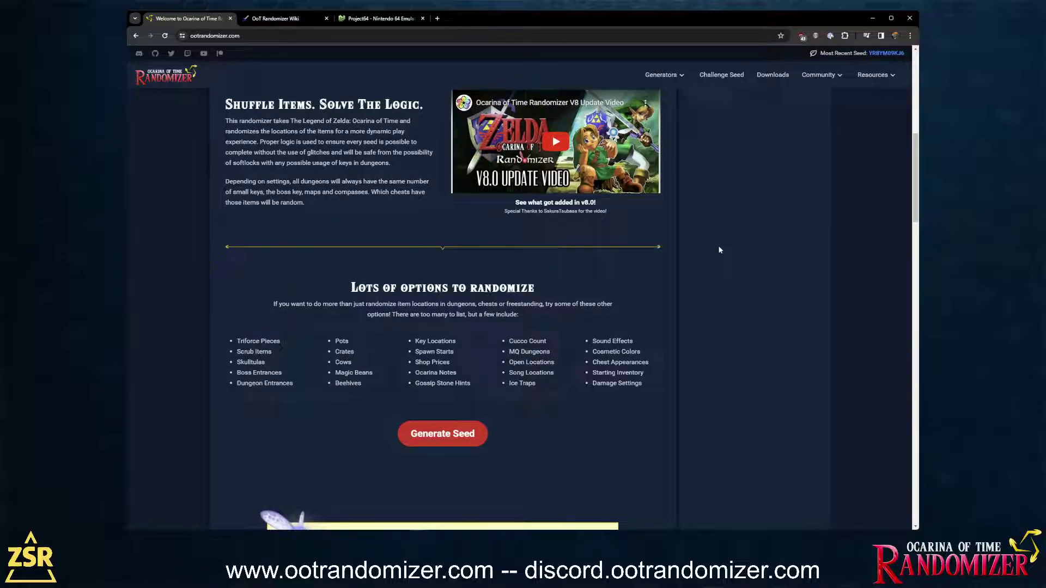
scroll(714, 220, down, 2)
scroll(717, 225, down, 5)
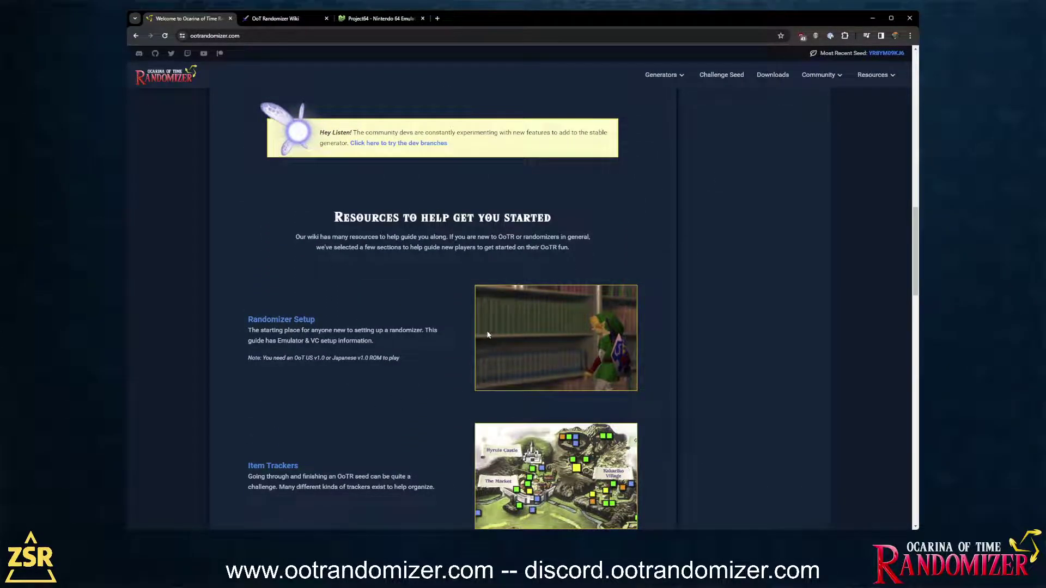
scroll(488, 334, down, 9)
scroll(372, 336, down, 5)
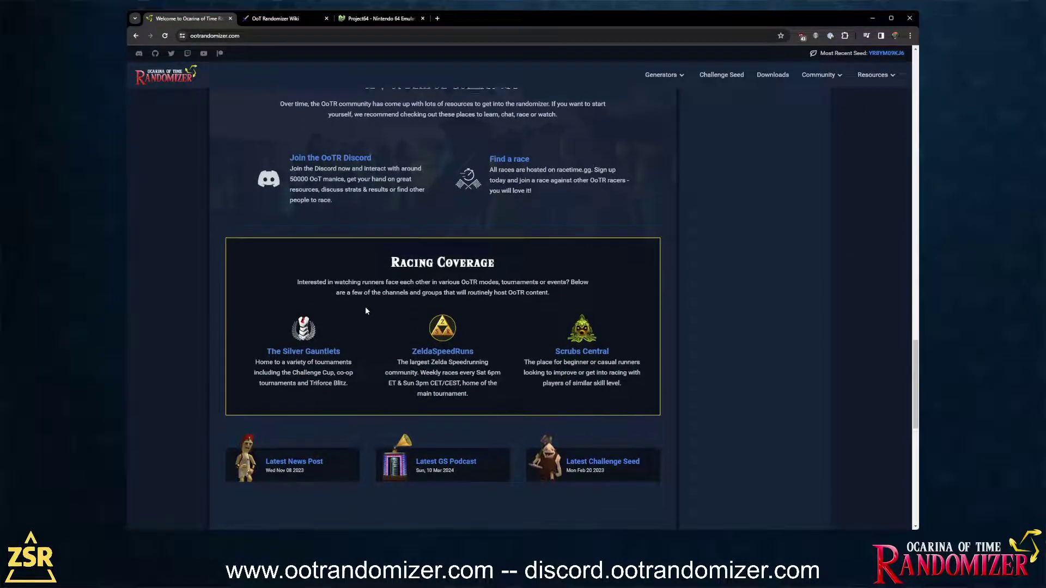
scroll(365, 311, down, 2)
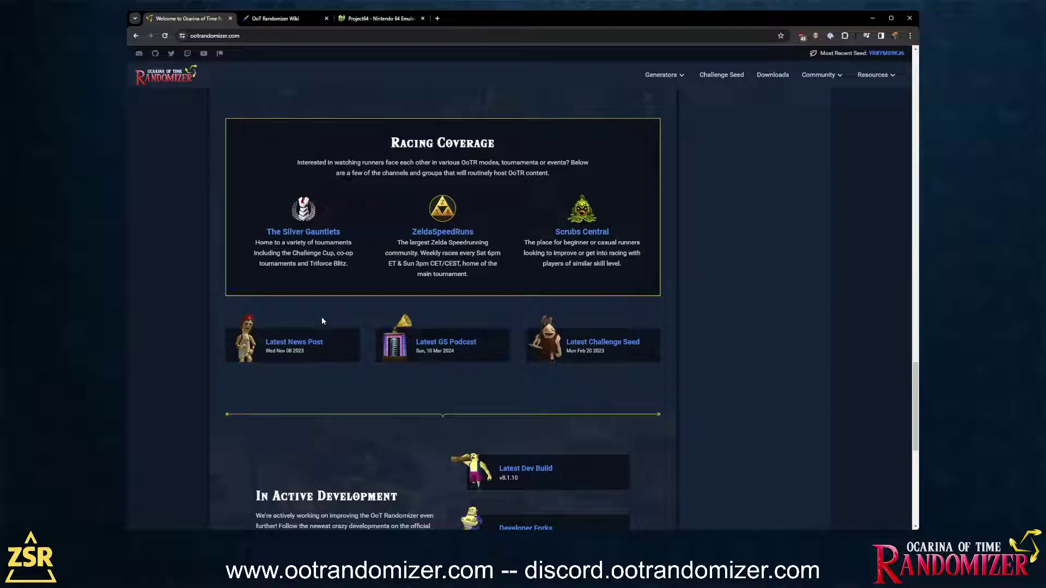
scroll(411, 269, down, 4)
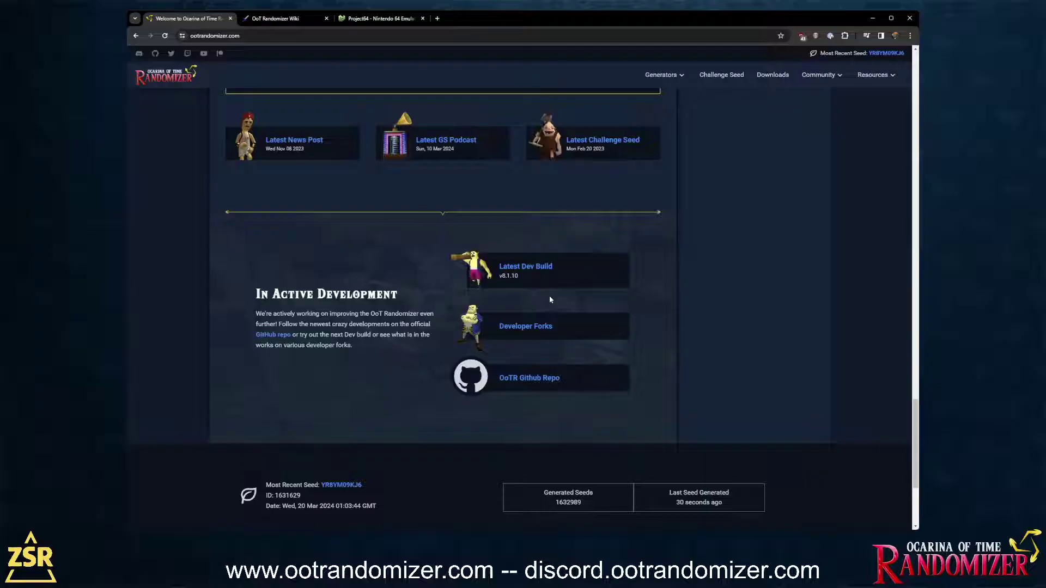
- Return to the top of the home page and go to the seed generator page
scroll(549, 299, up, 15)
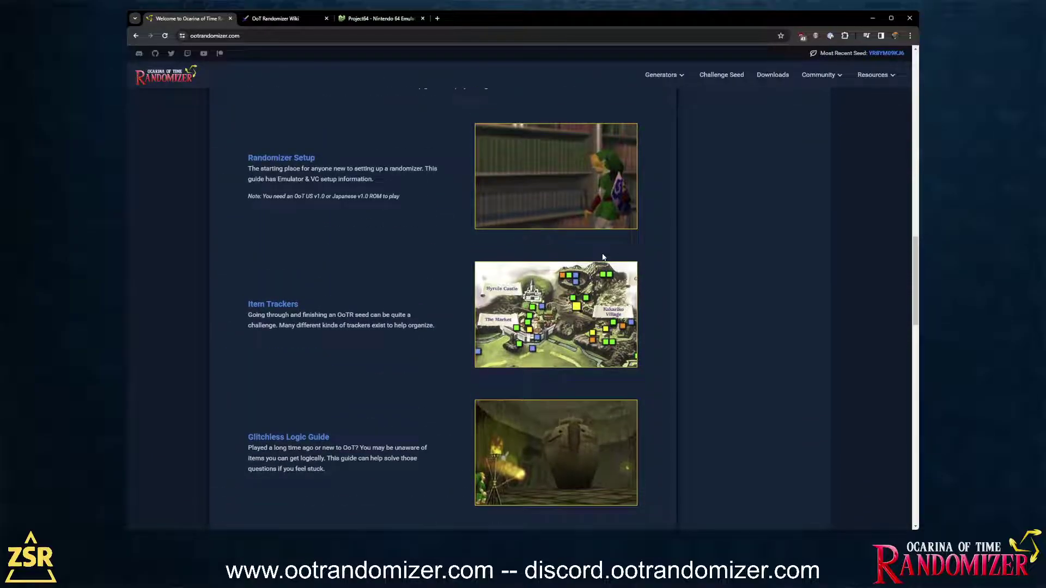
scroll(603, 257, up, 2)
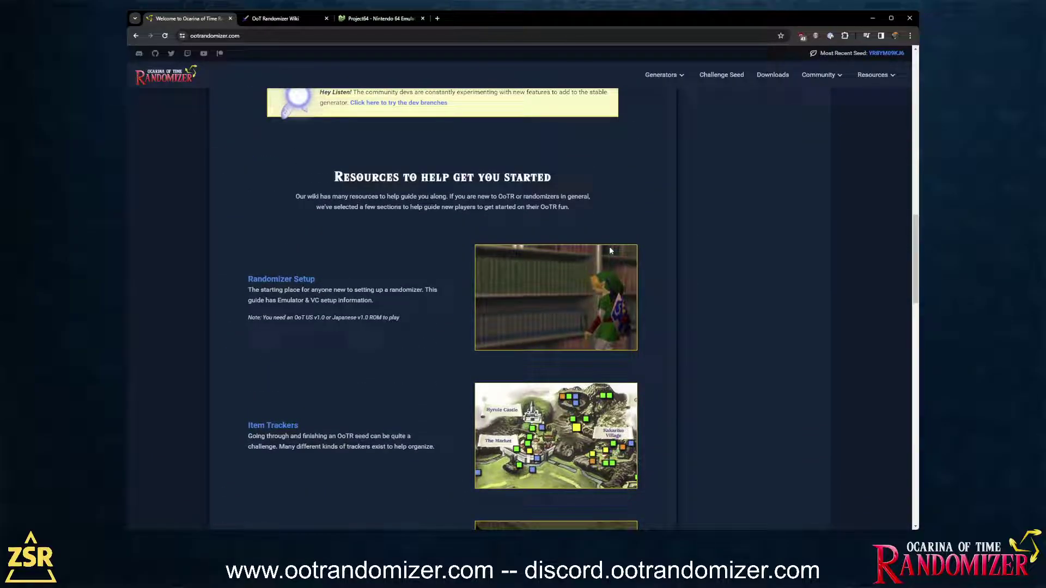
scroll(870, 184, up, 5)
scroll(847, 158, up, 10)
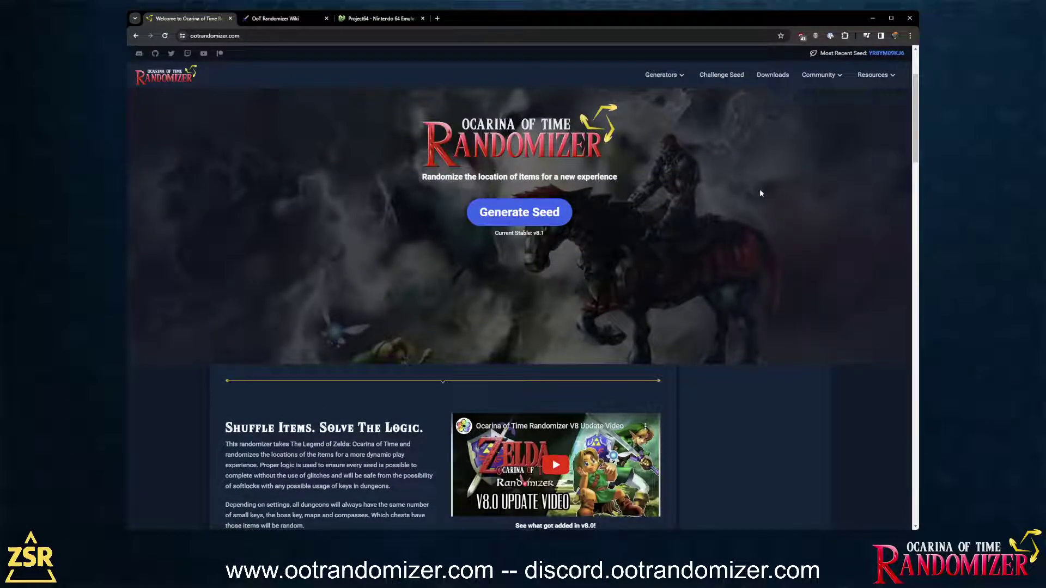
scroll(761, 193, up, 2)
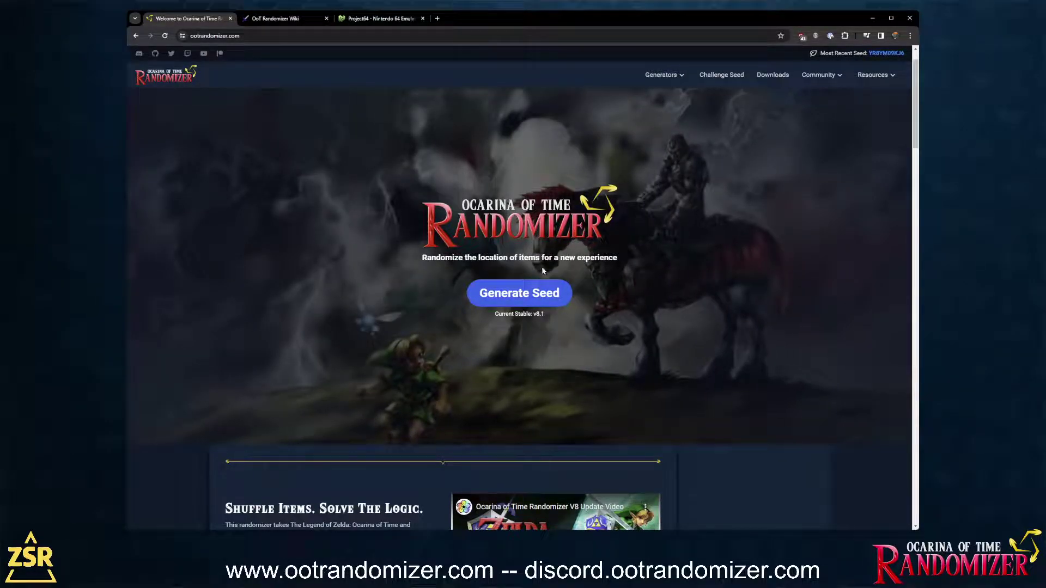
click(536, 297)
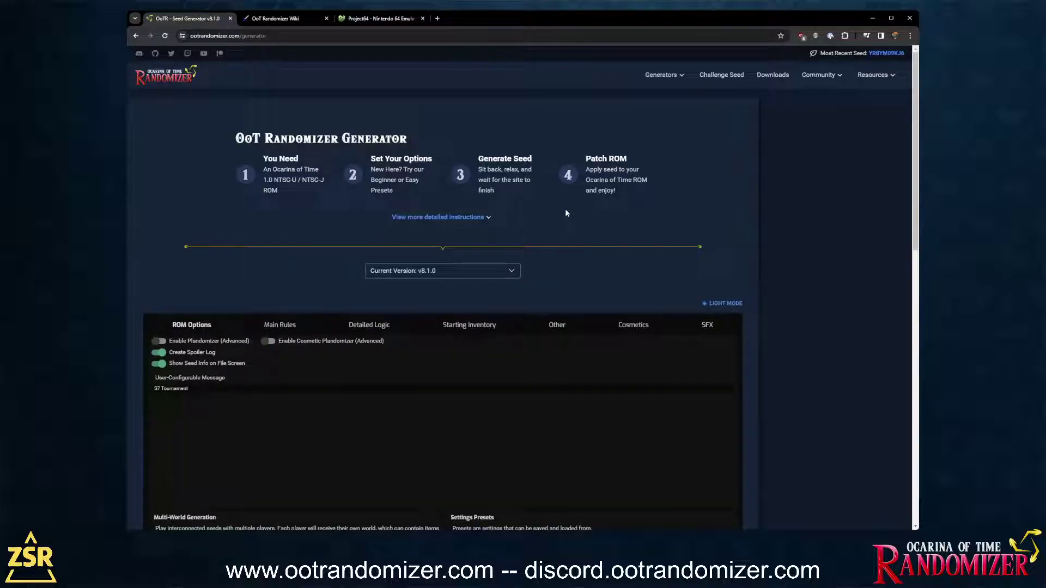
- Highlight the four generator steps, the Beginner or Easy Presets tip, and the patching description
drag(650, 192, 273, 169)
triple_click(416, 177)
drag(515, 193, 478, 169)
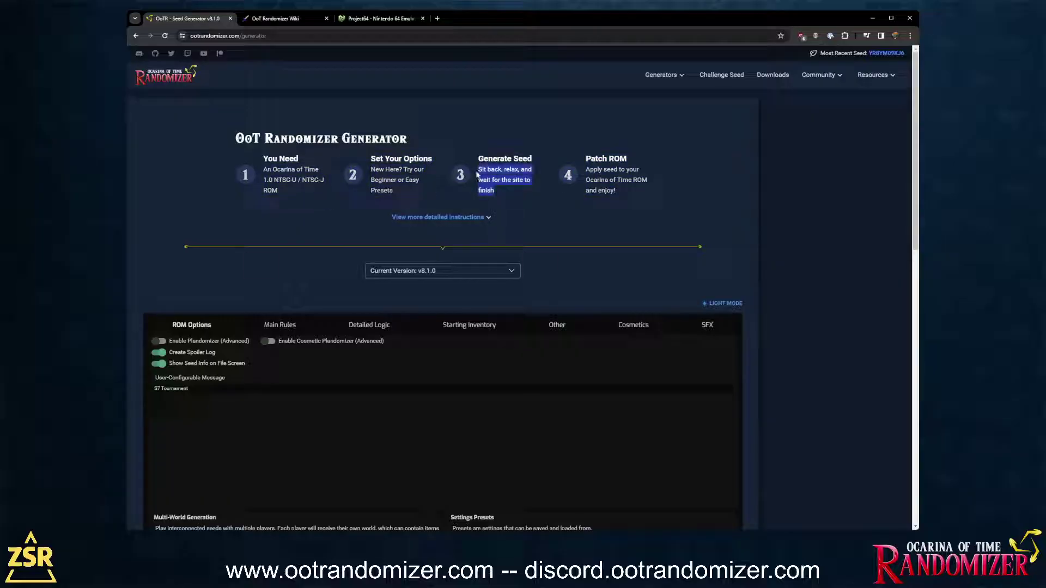
drag(626, 191, 586, 155)
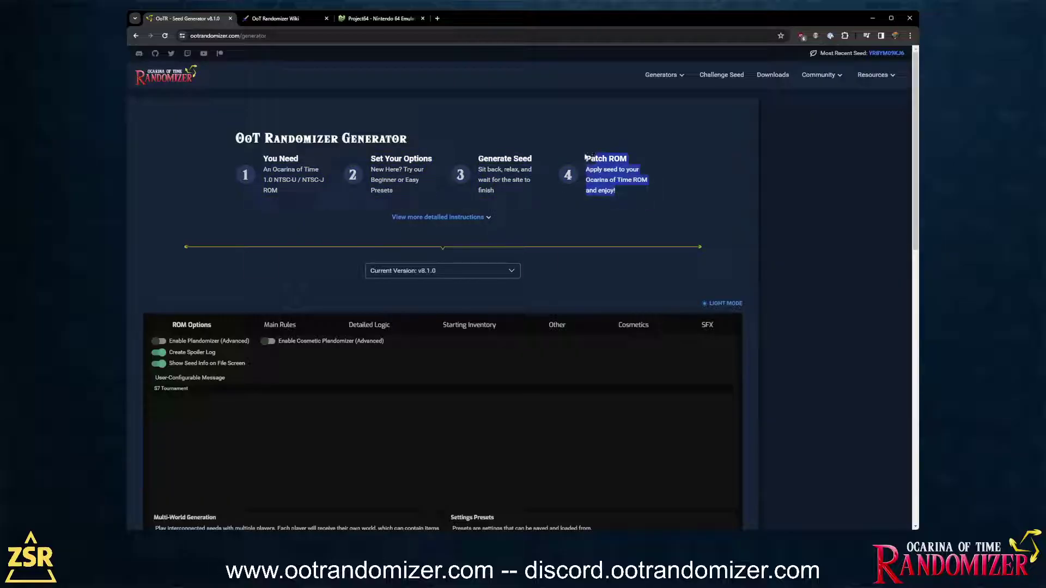
- Expand the detailed generator instructions, read through them, and collapse them again
click(491, 218)
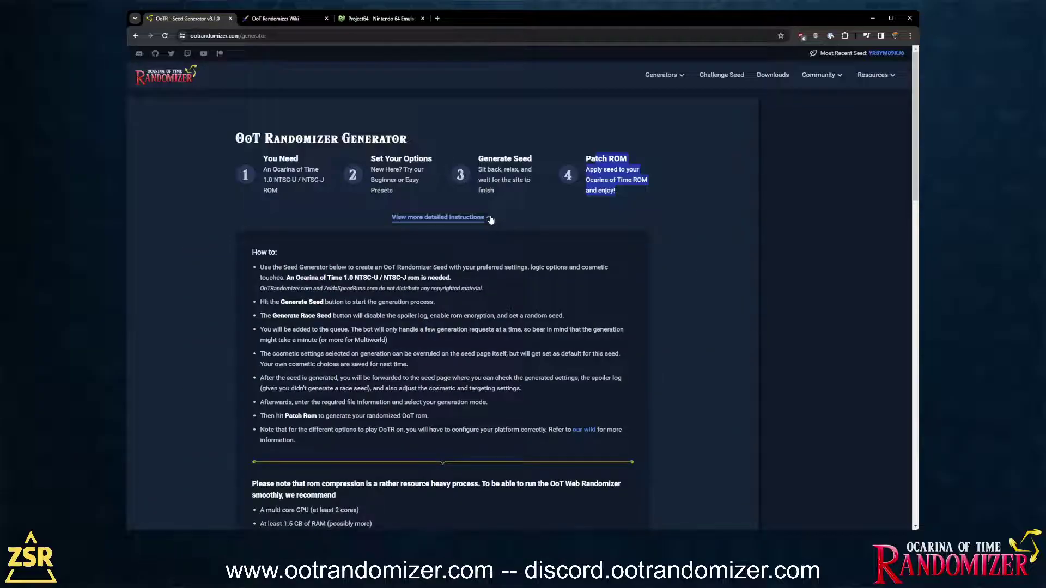
scroll(482, 229, down, 4)
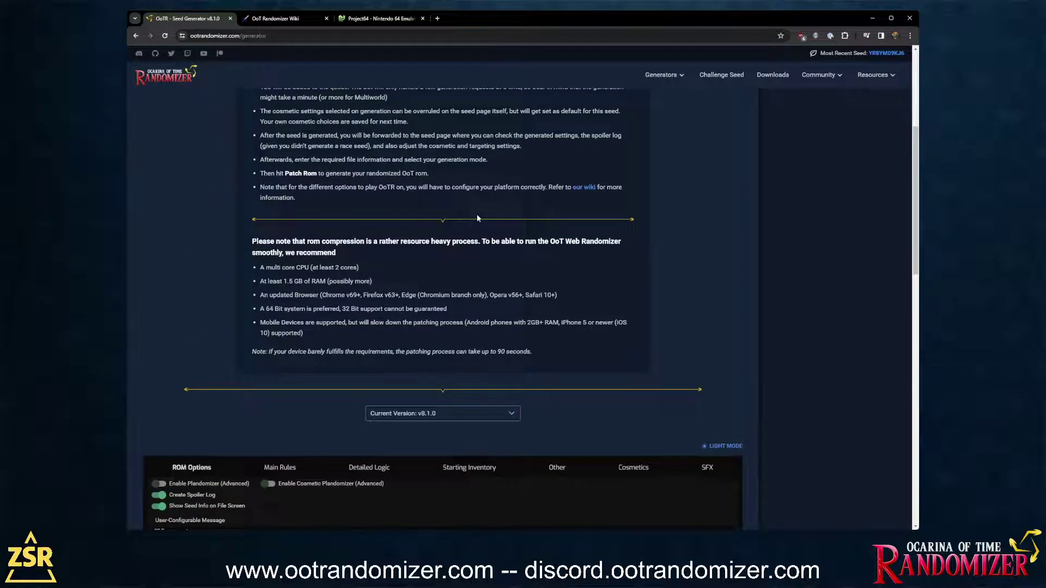
scroll(477, 210, up, 2)
scroll(478, 206, up, 3)
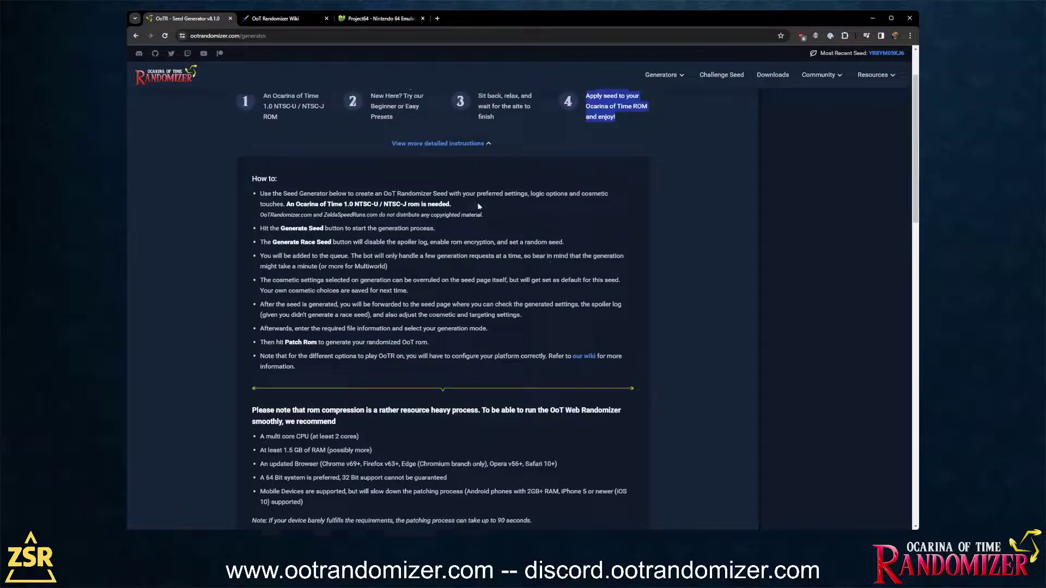
click(493, 212)
scroll(494, 212, down, 3)
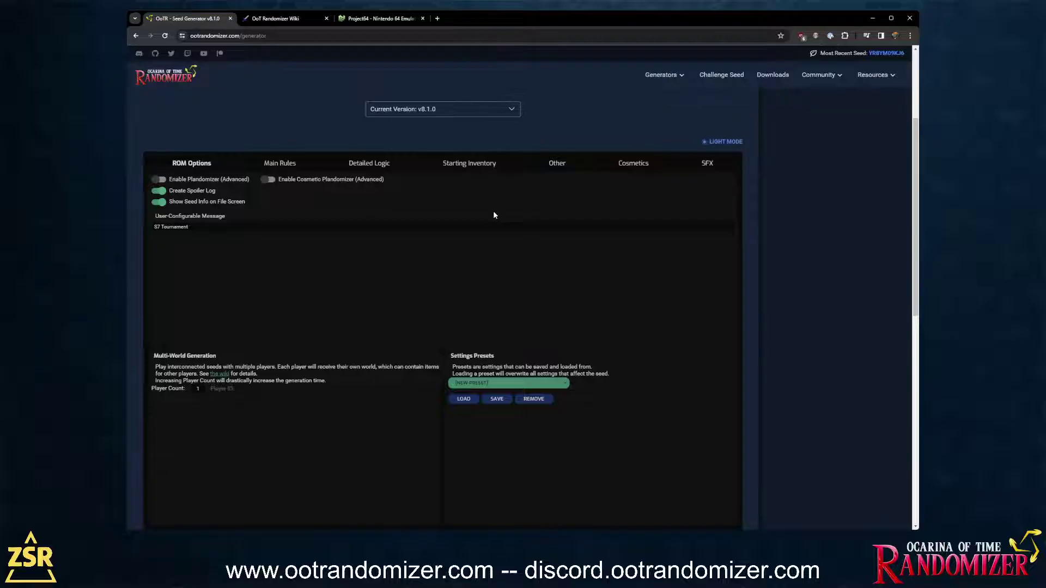
- Scroll to Settings Presets and drop down the preset list
scroll(517, 191, down, 2)
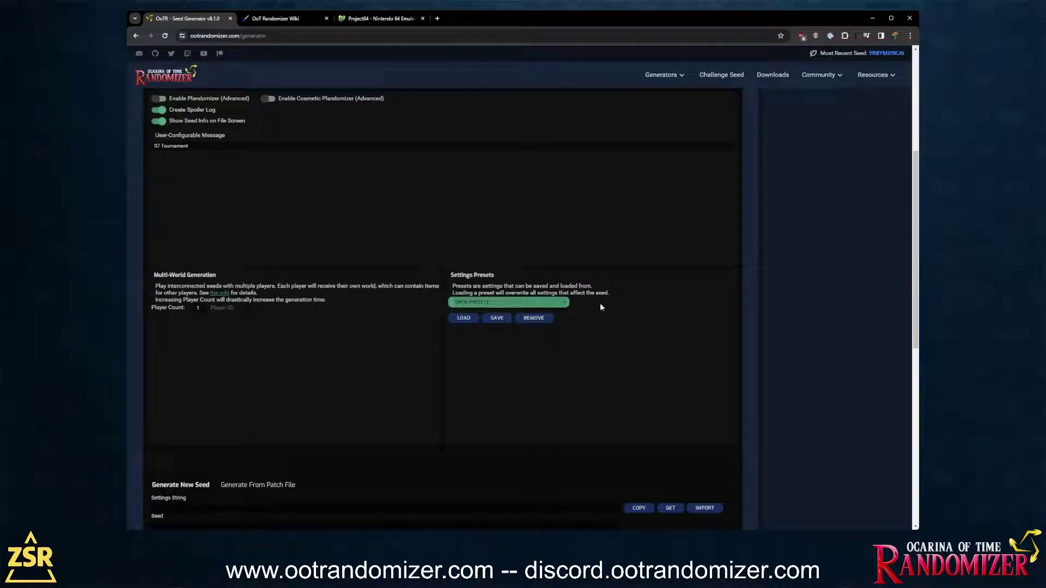
click(521, 303)
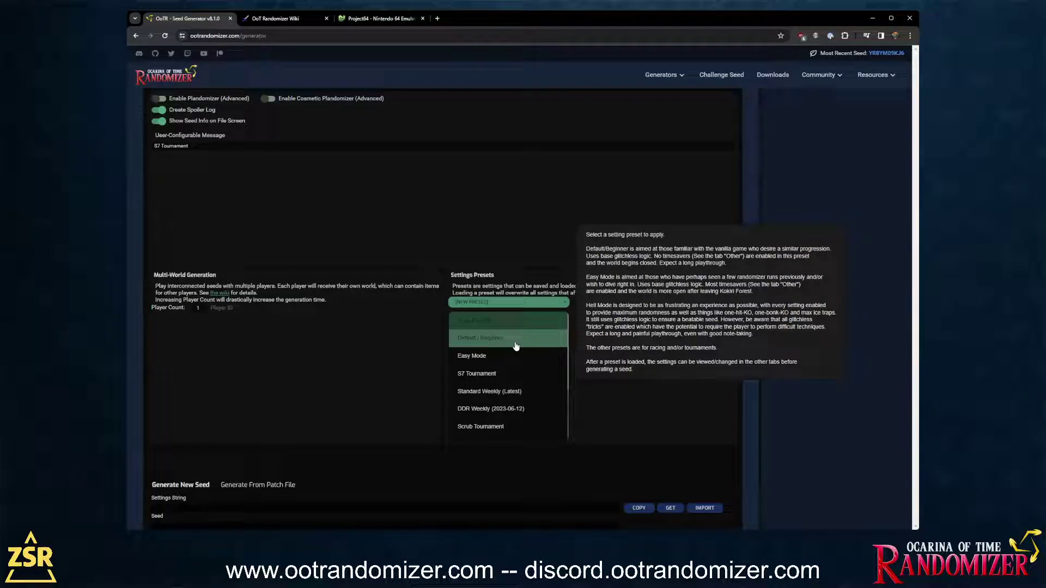
- Pick Easy Mode from the preset list and load it over the S7 Tournament settings
scroll(513, 360, down, 3)
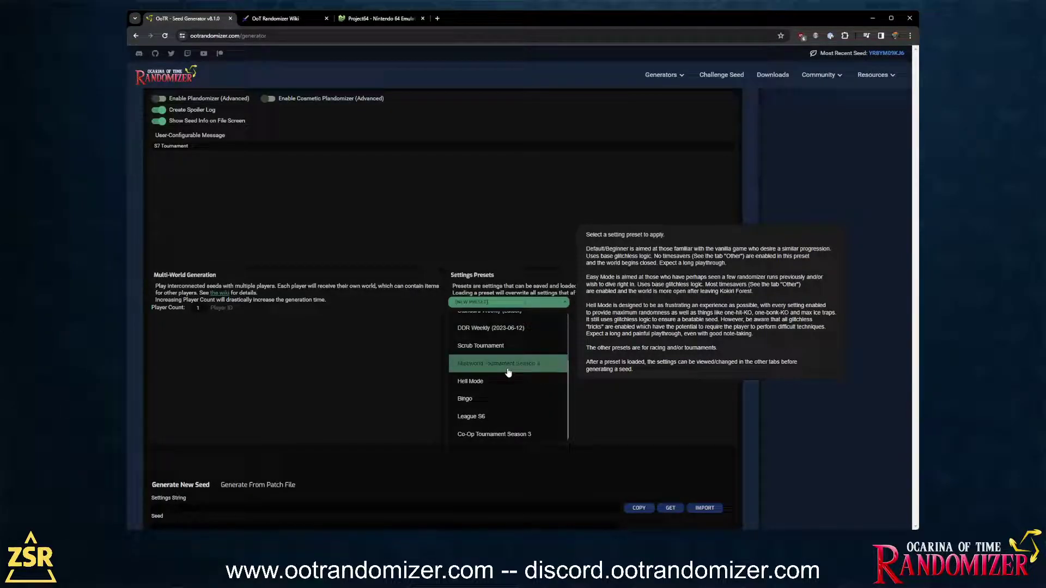
scroll(509, 372, up, 3)
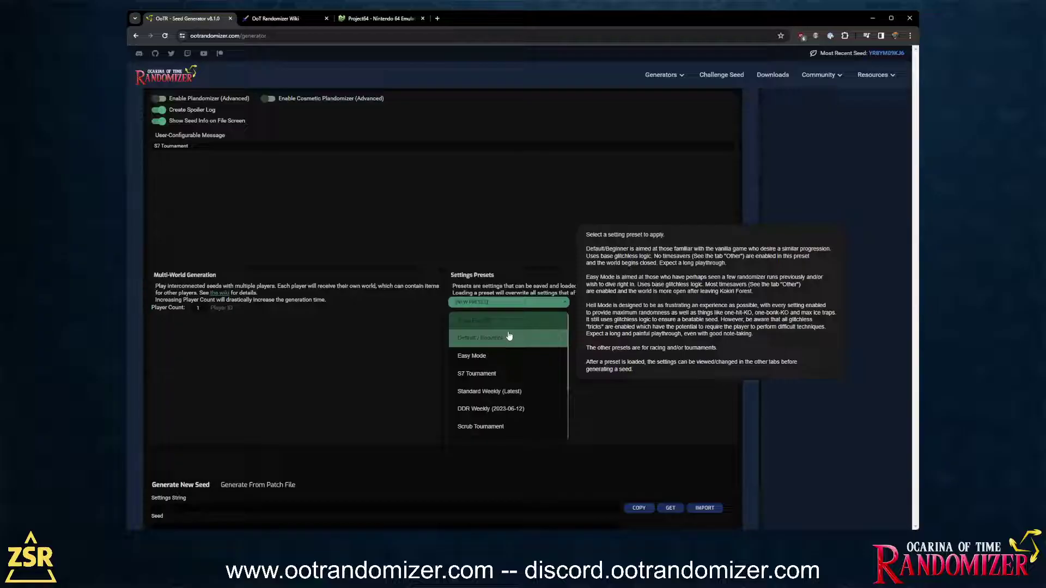
click(526, 360)
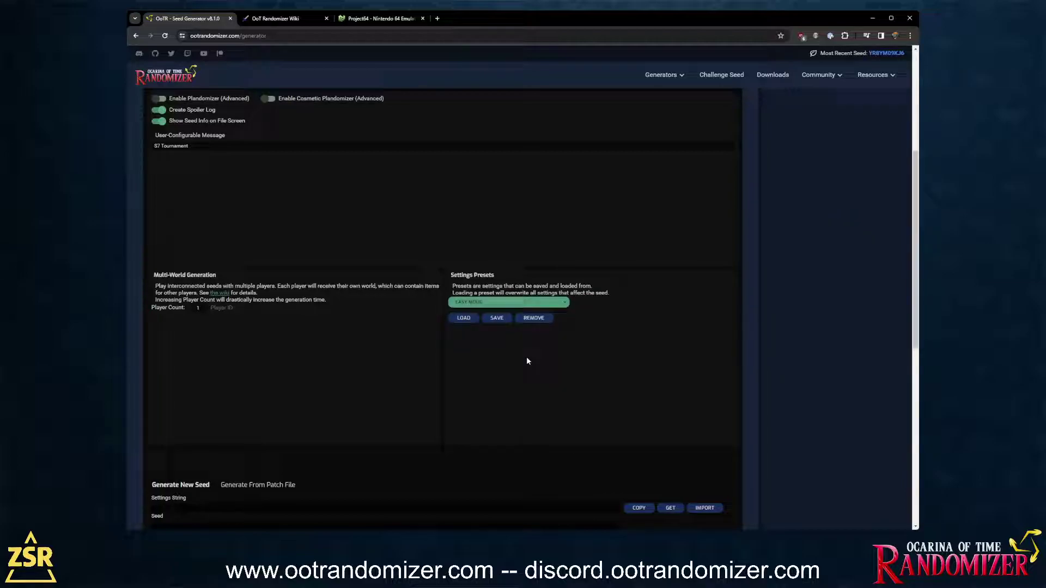
click(464, 319)
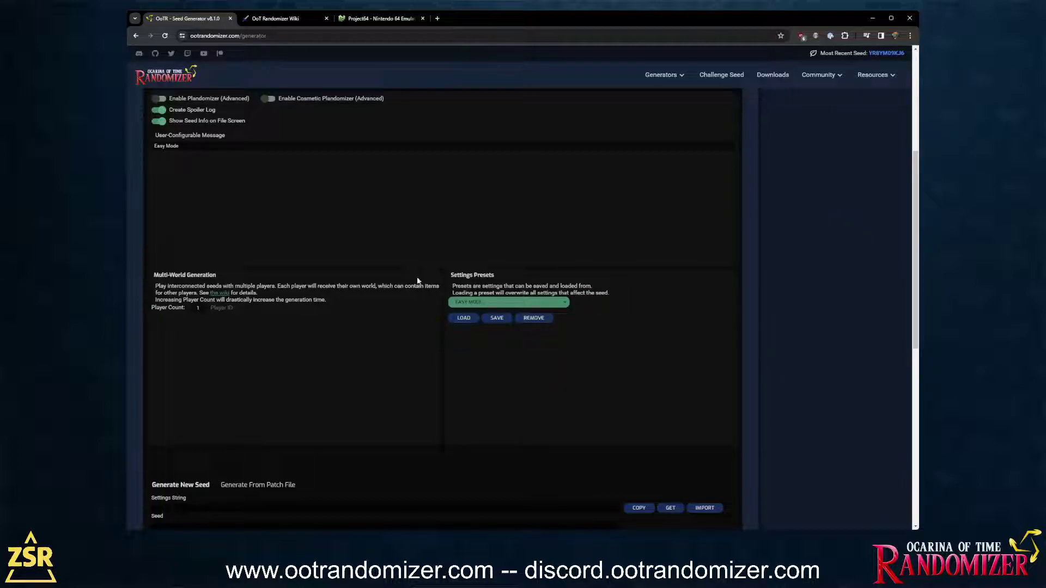
scroll(393, 253, up, 2)
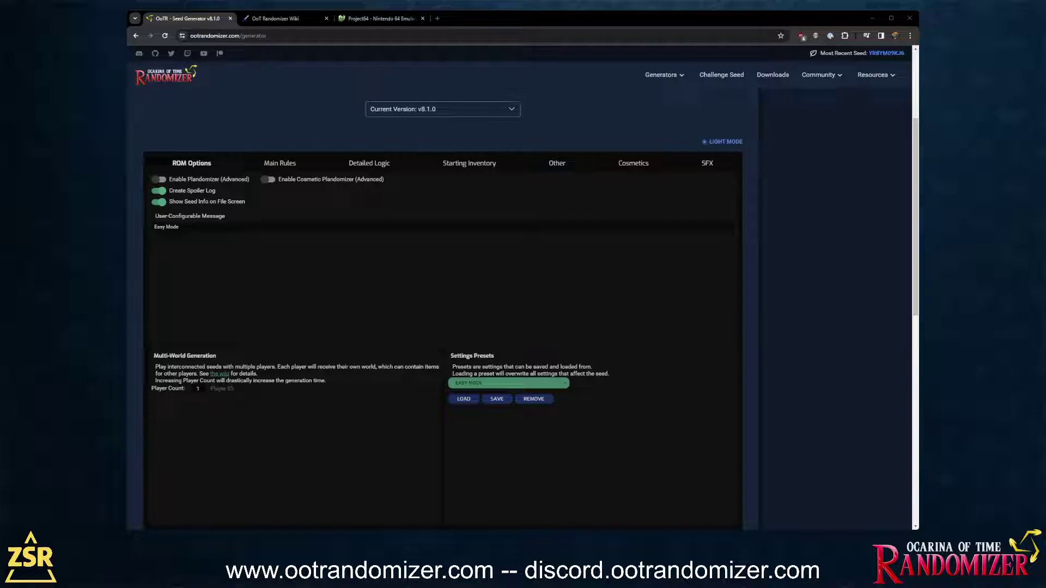
click(279, 163)
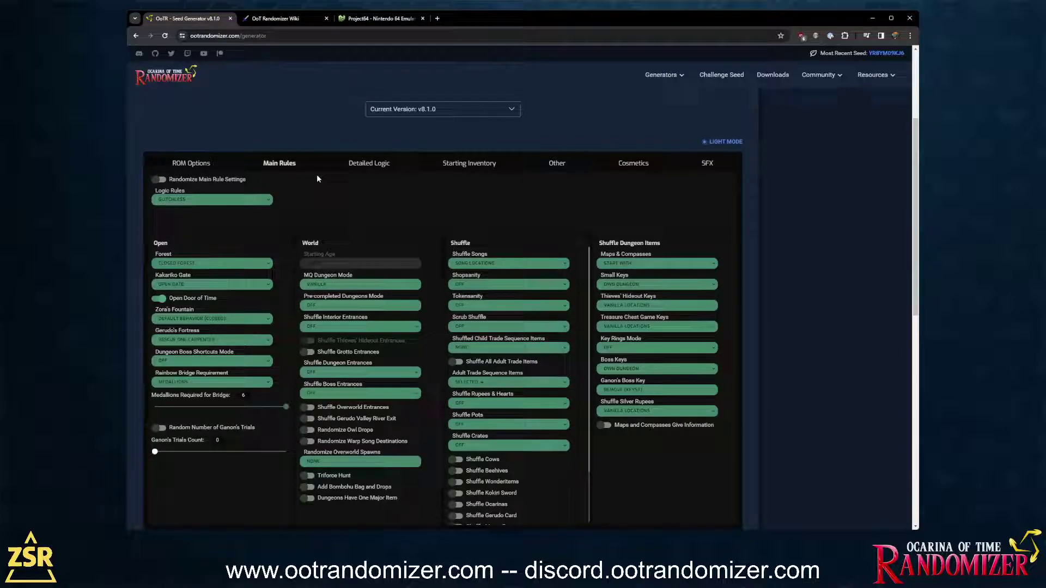
- Review the Open, World, Shuffle and dungeon item rules, then show Detailed Logic
scroll(219, 224, down, 1)
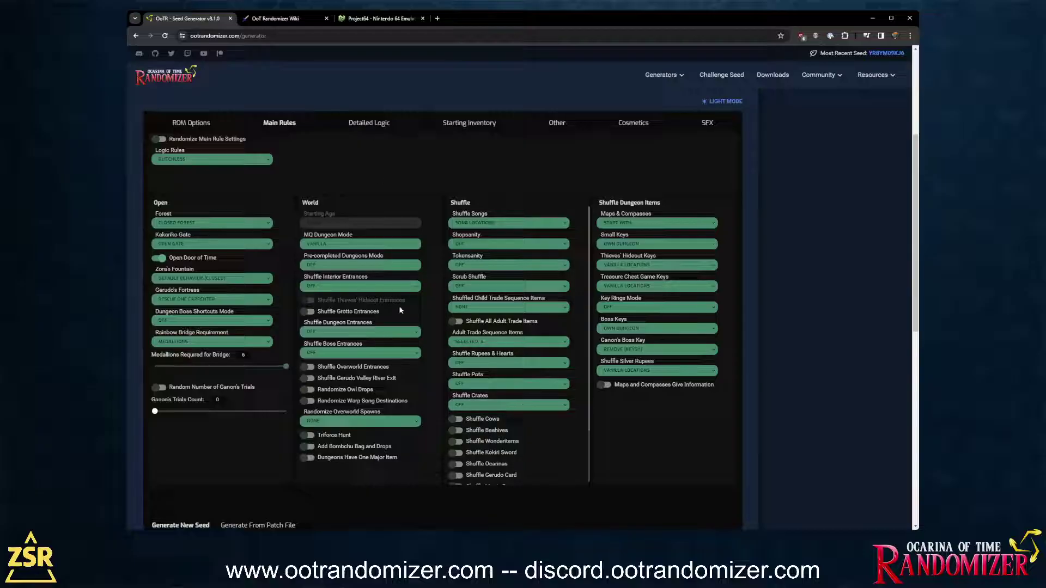
scroll(498, 253, down, 1)
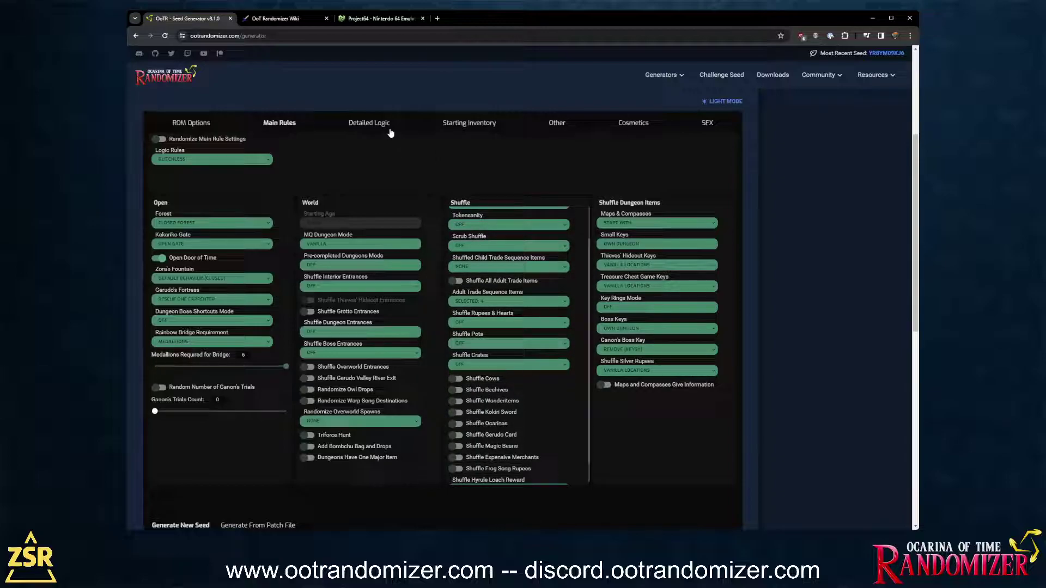
scroll(513, 327, down, 3)
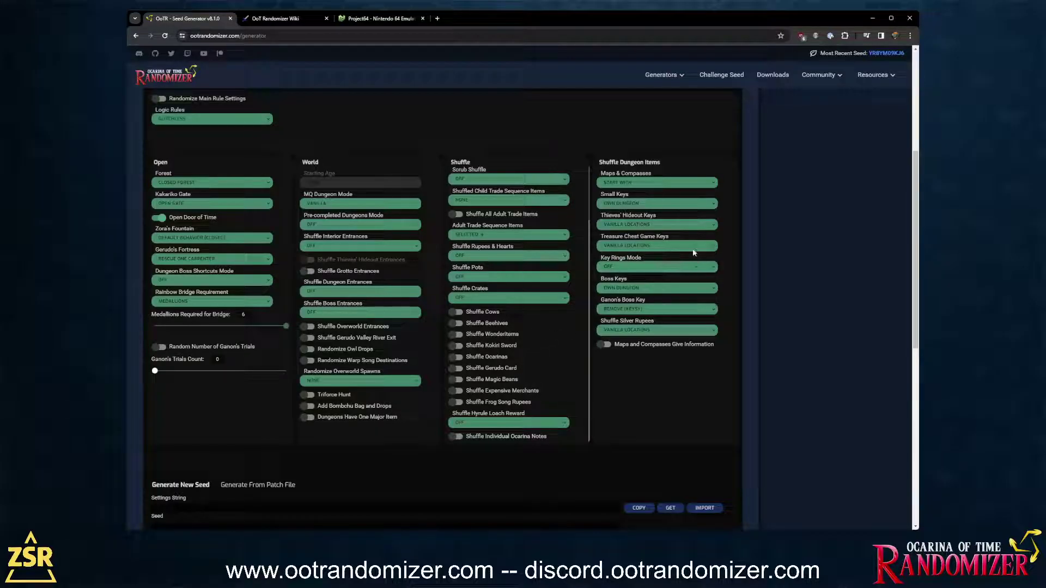
scroll(491, 180, up, 2)
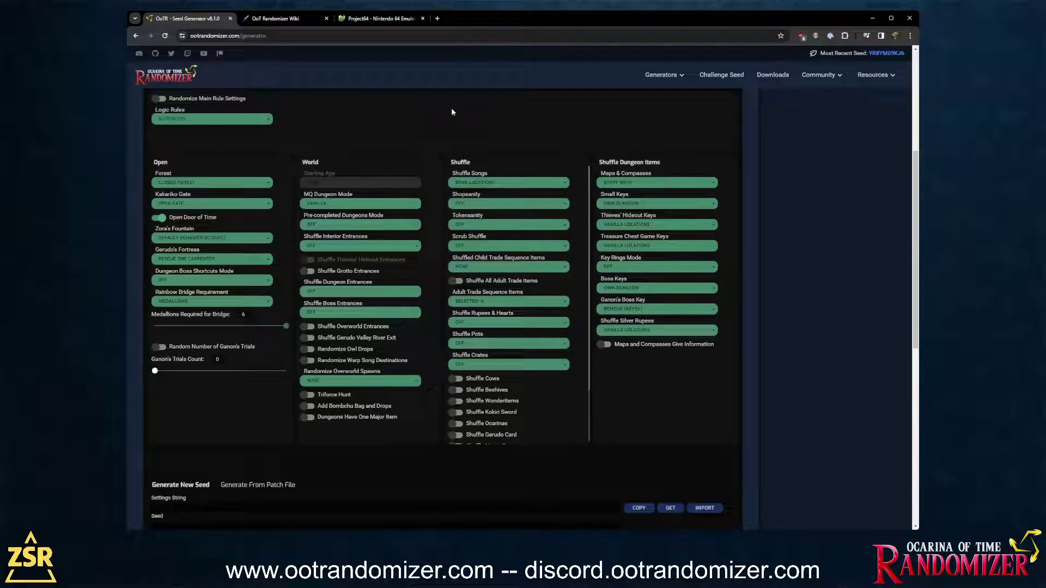
scroll(445, 122, up, 1)
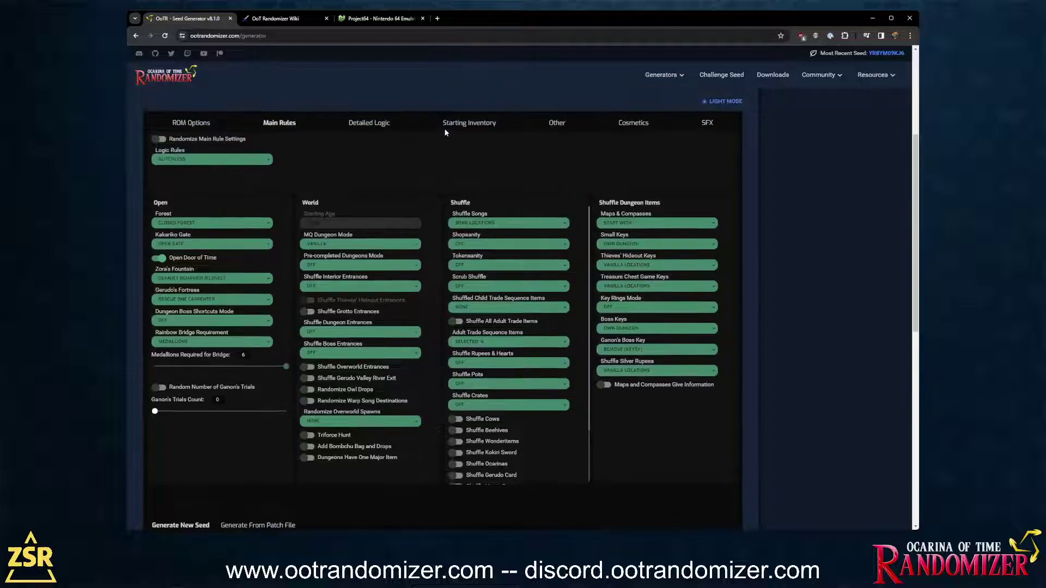
click(373, 124)
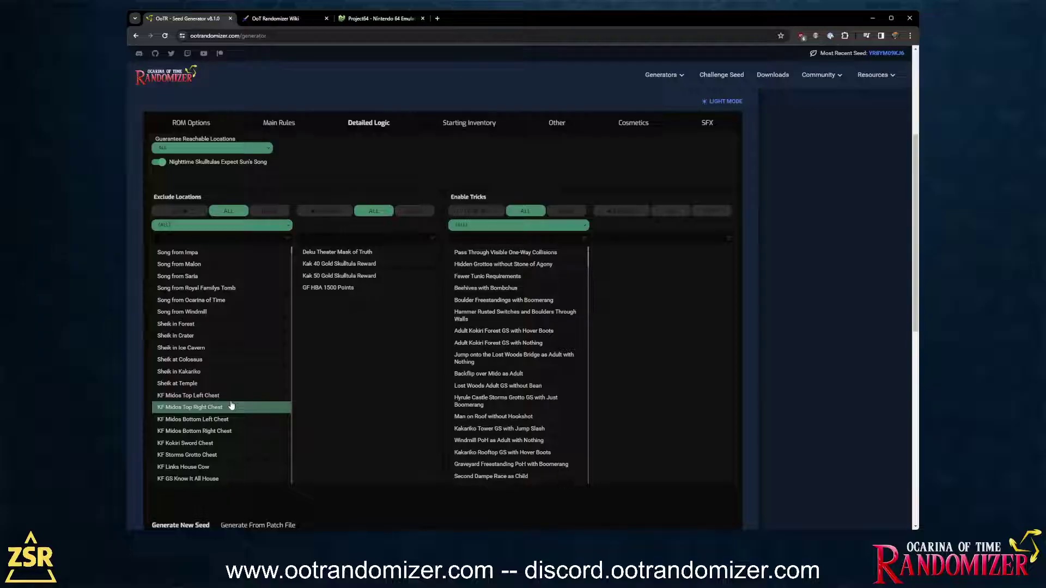
- Move on from the Detailed Logic exclusions to the Starting Inventory settings
click(475, 120)
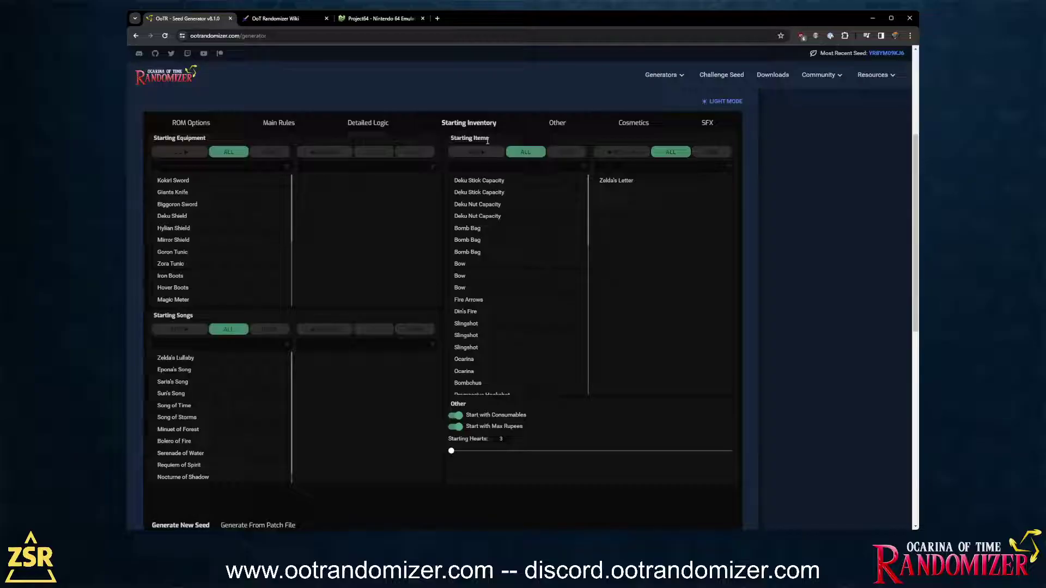
- Look over the Other settings, then generate a seed from the Easy Mode settings
click(572, 125)
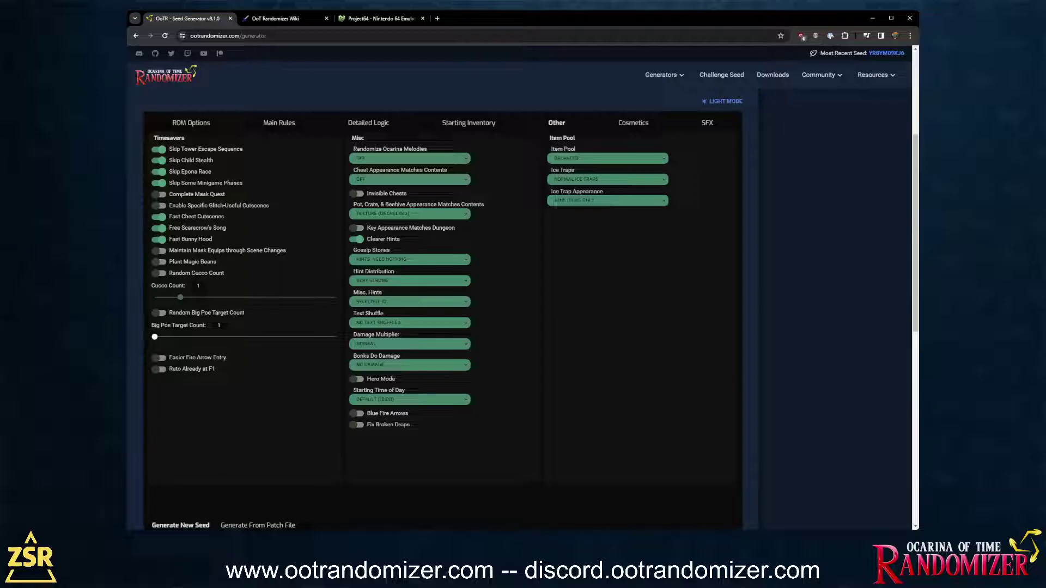
scroll(796, 181, down, 2)
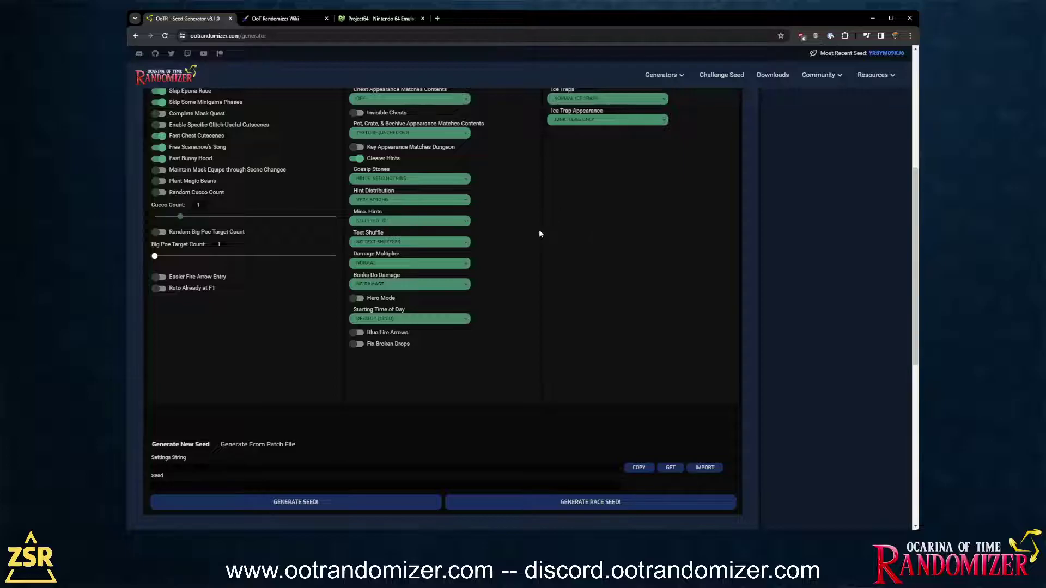
scroll(498, 325, down, 2)
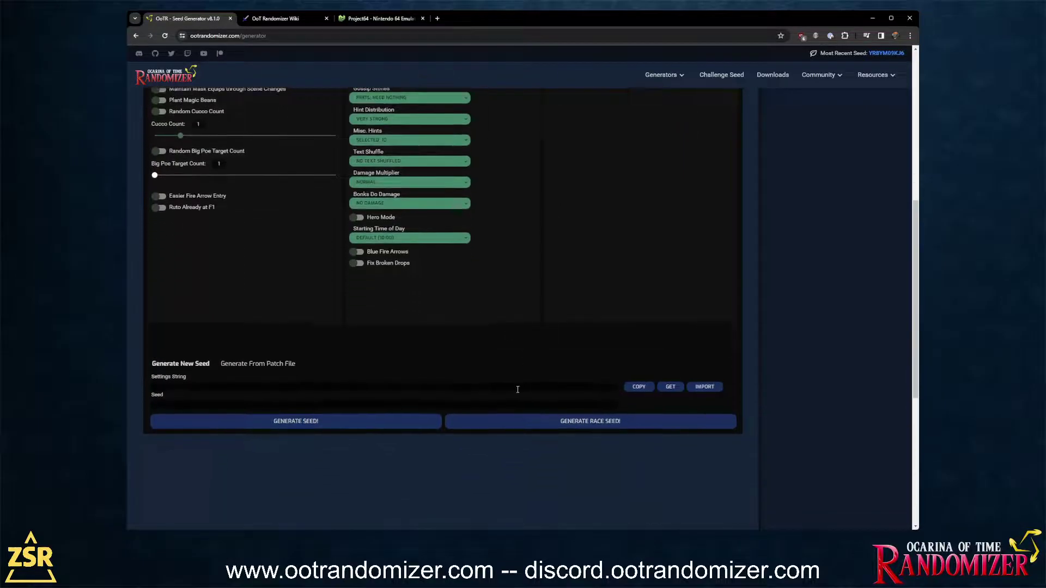
click(313, 425)
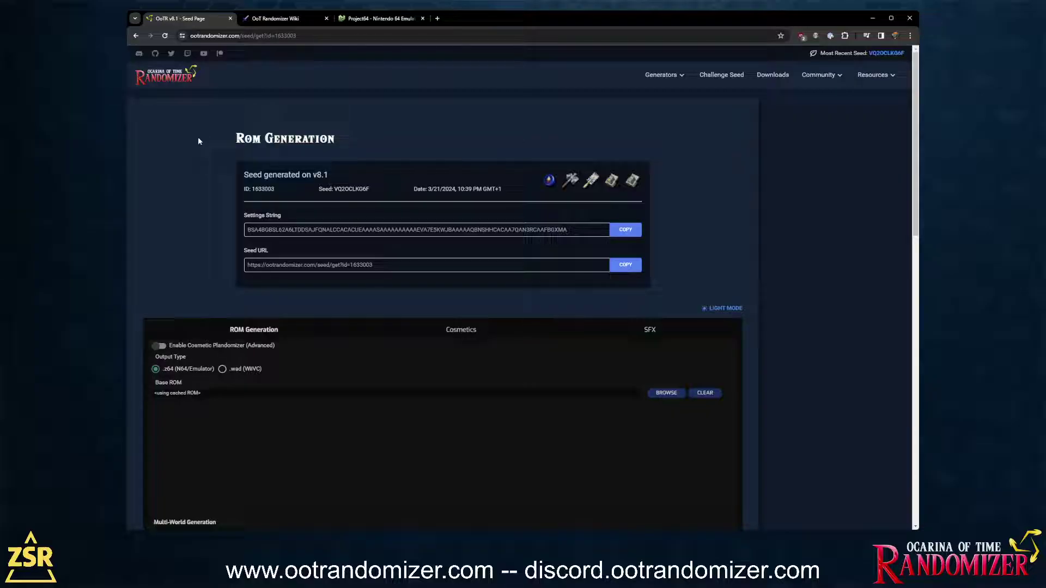
- Select the seed page's URL path for seed 1633003 and scroll down toward ROM Generation
drag(246, 35, 315, 36)
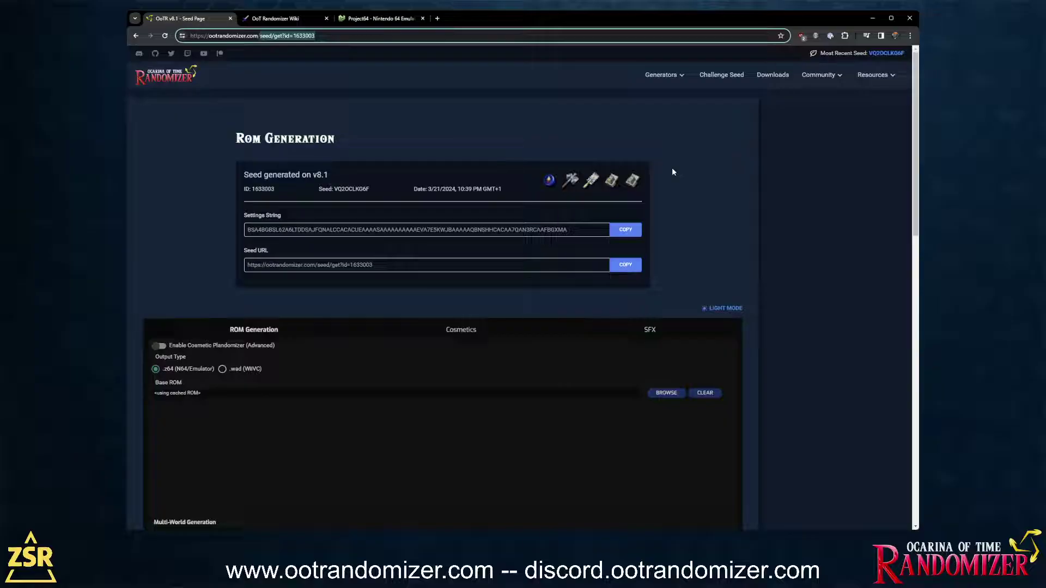
scroll(397, 96, down, 2)
- Change the seed's output type from .z64 to .wad (WiiVC)
scroll(400, 97, down, 3)
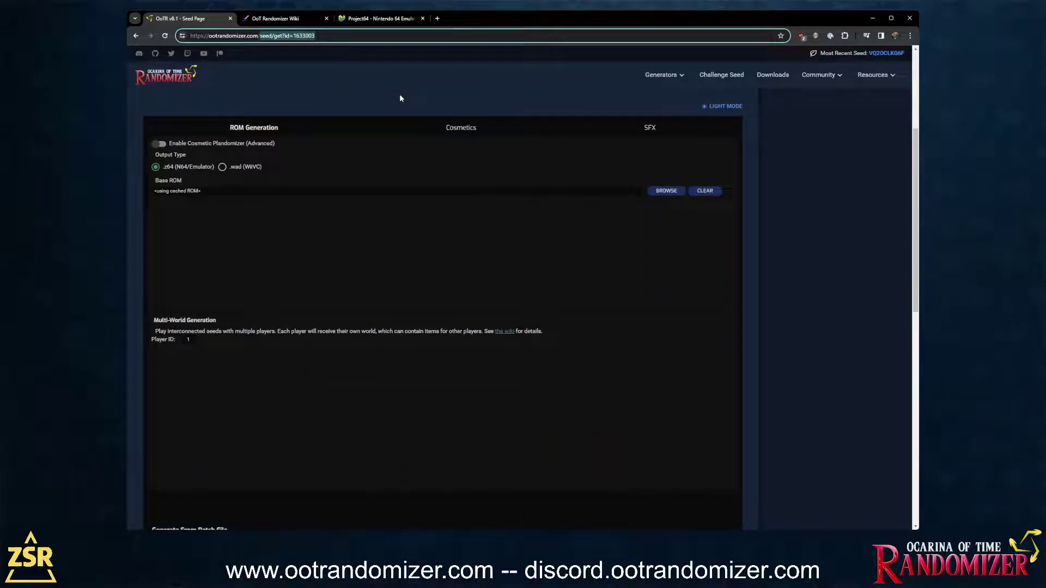
scroll(414, 154, up, 2)
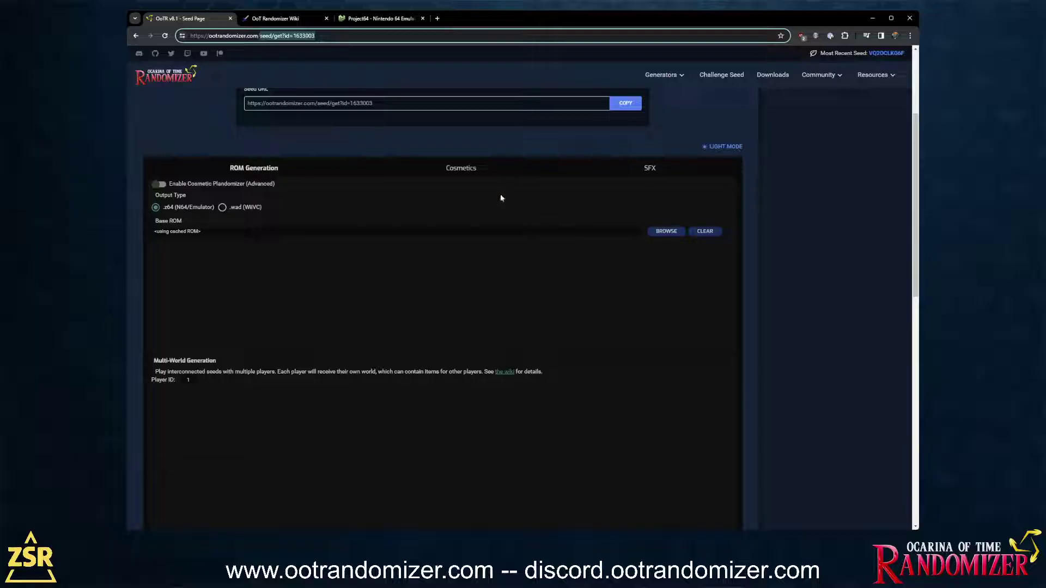
click(223, 209)
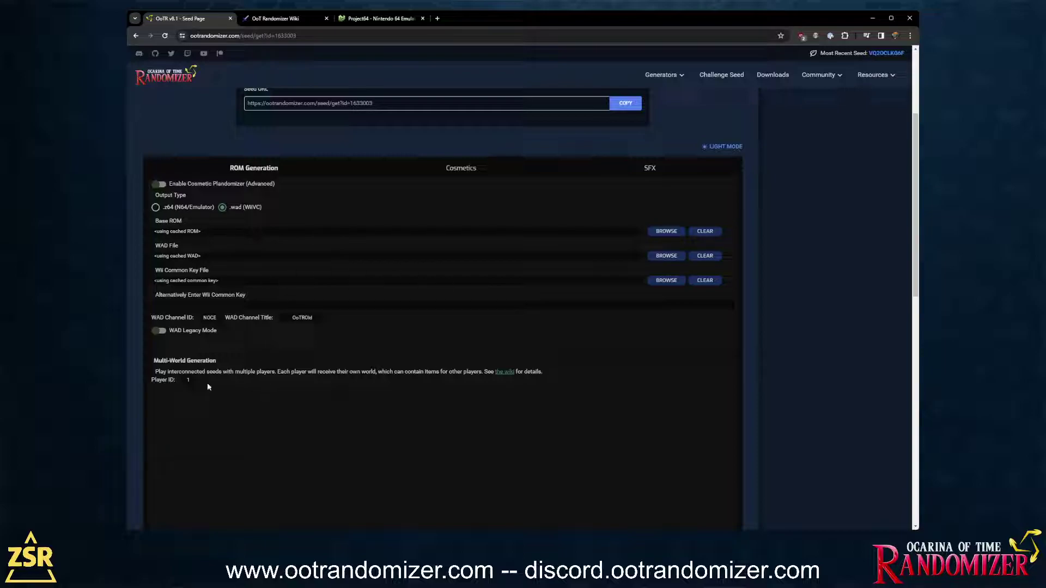
scroll(395, 289, down, 2)
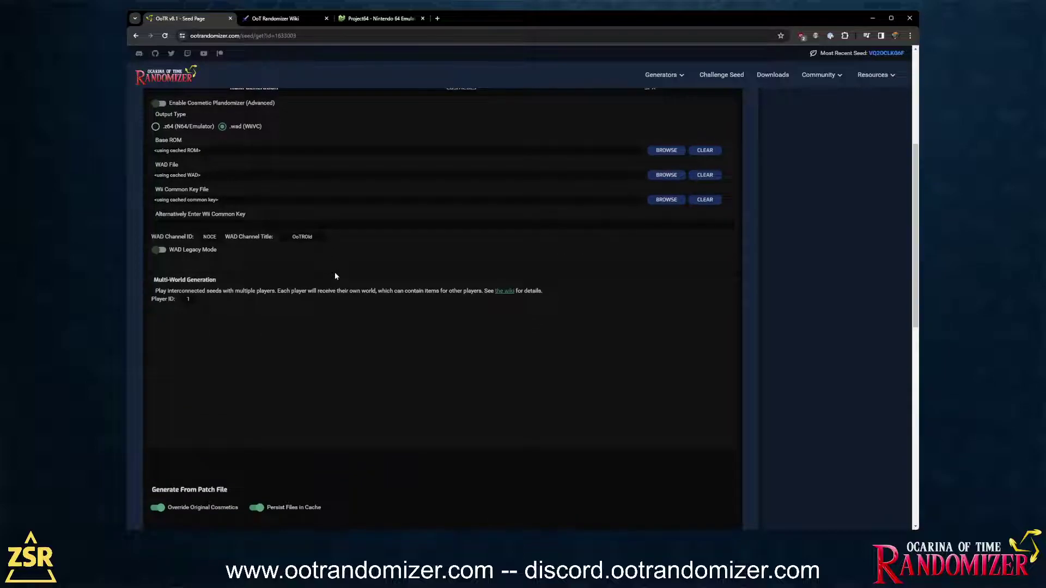